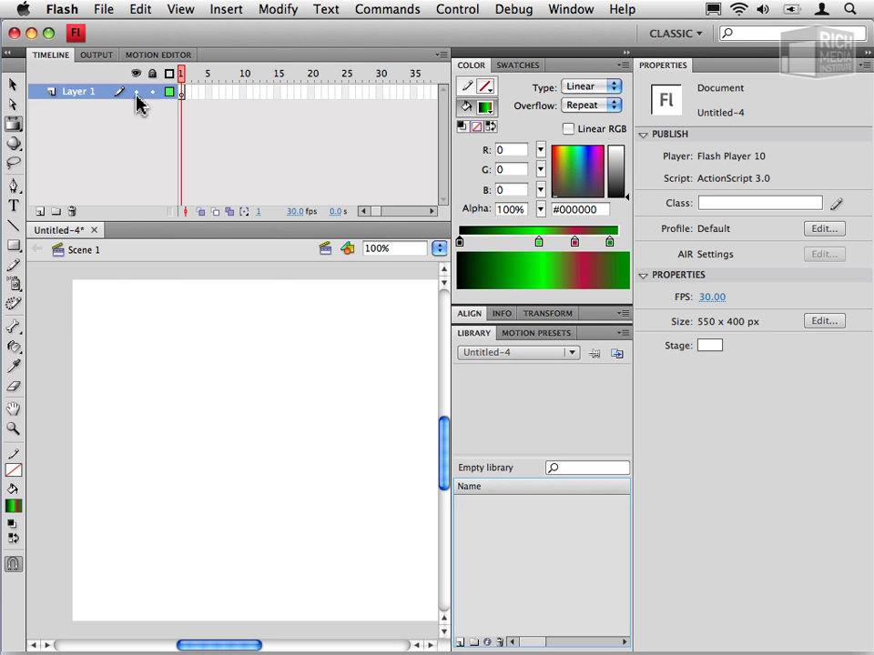
Import puck.jpg from the image folder onto the stage as a 500 x 375 bitmap.
left_click(99, 8)
mouse_move(193, 269)
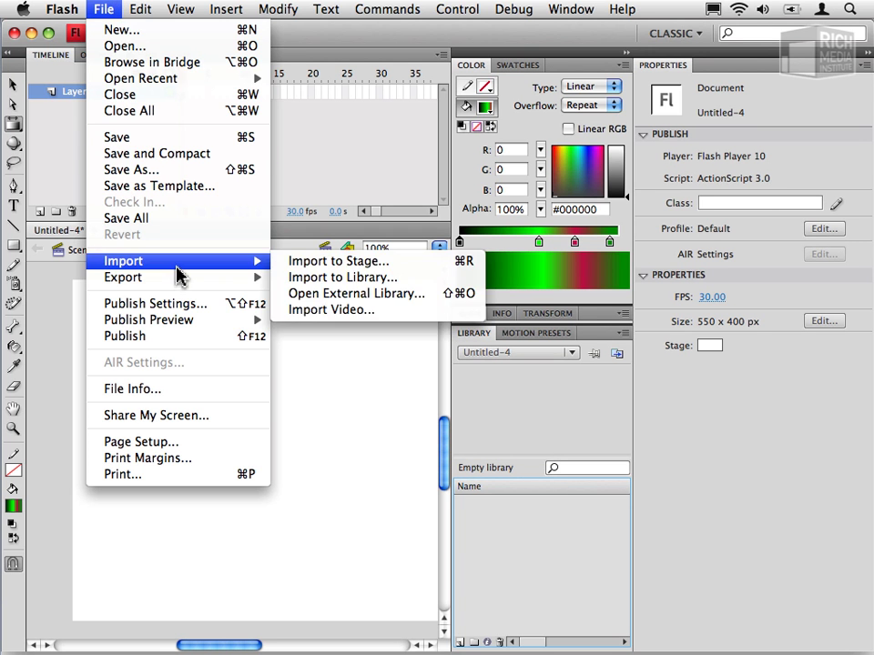
left_click(362, 266)
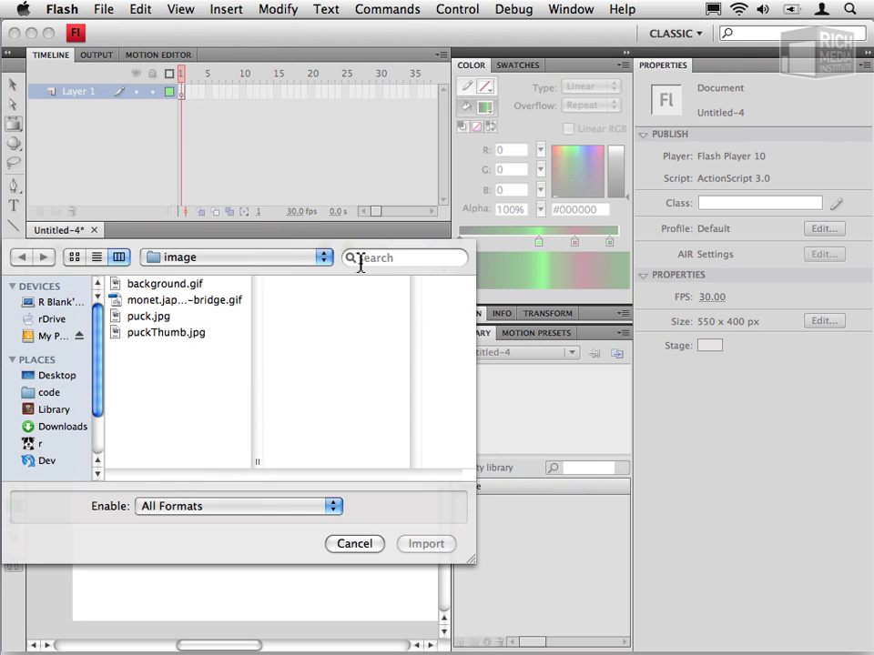
left_click(244, 258)
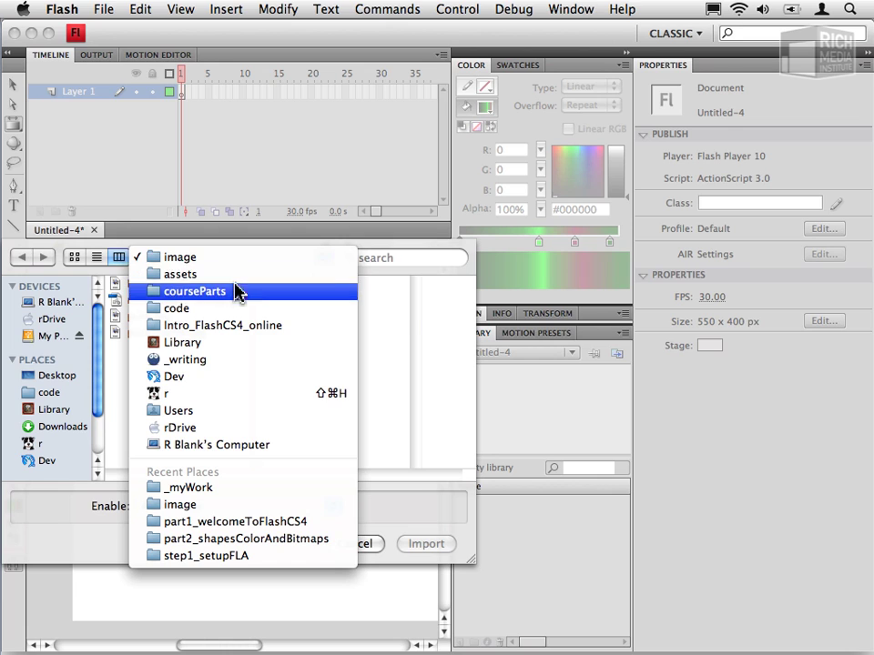
left_click(415, 306)
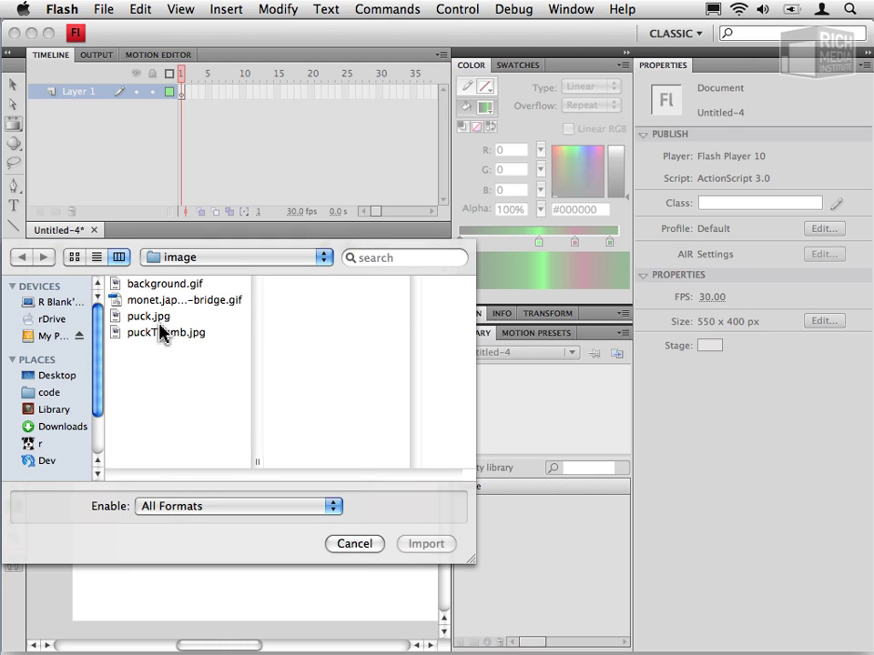
left_click(145, 318)
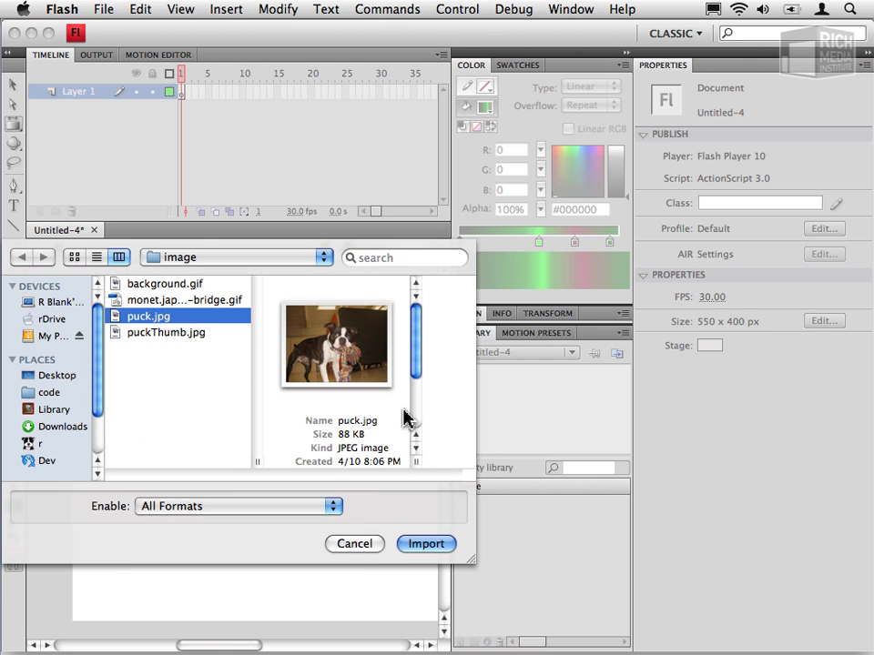
left_click(427, 544)
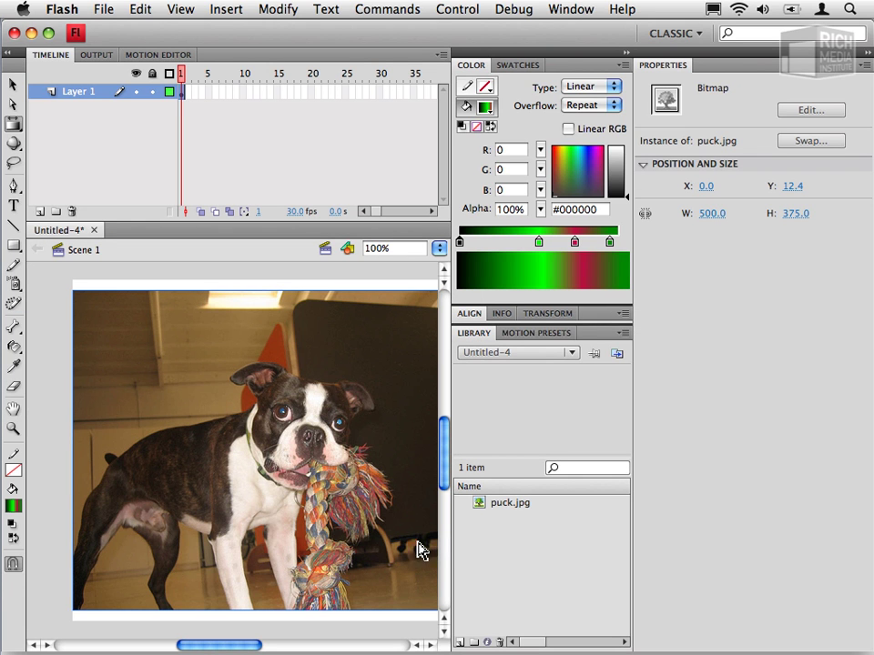
Preview puck.jpg in the library, collapse the side panels, and move the dog photo 40 px right.
key("Escape")
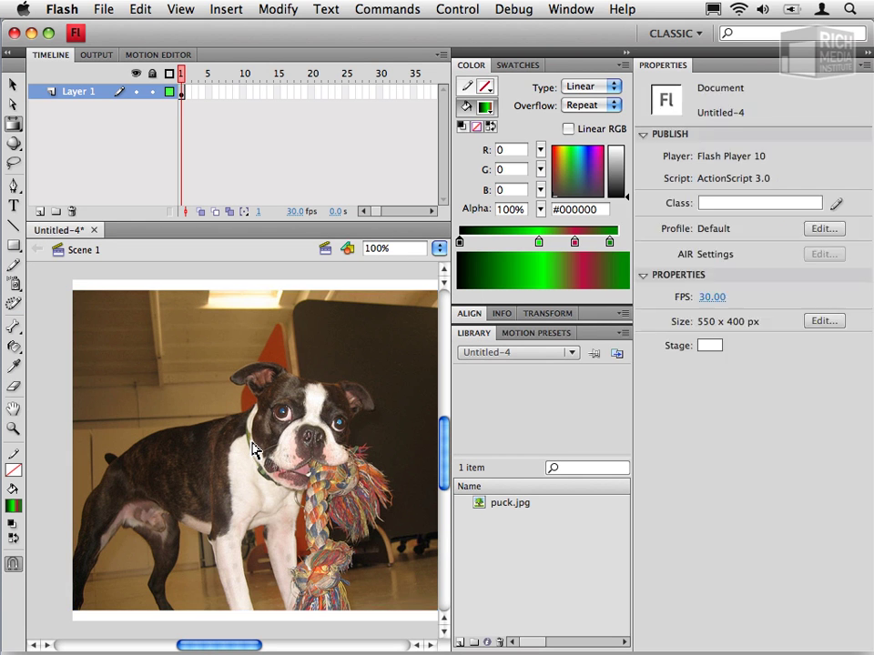
left_click(513, 505)
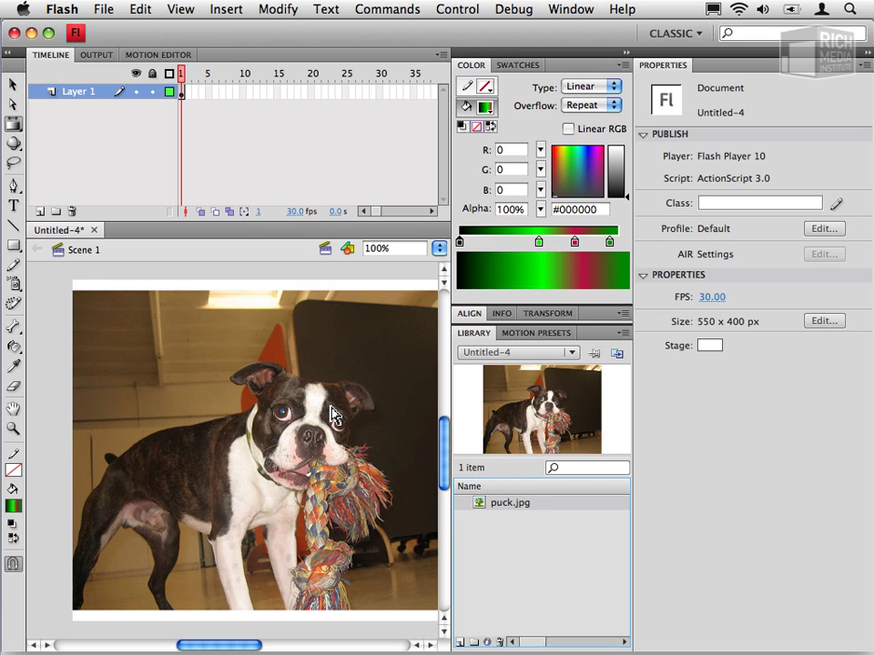
double_click(534, 55)
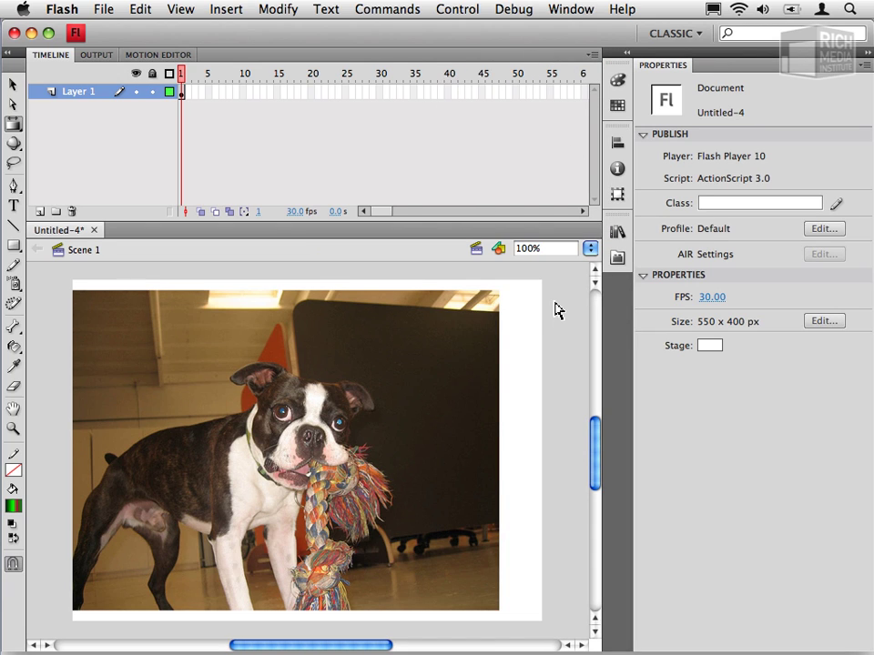
left_click(12, 84)
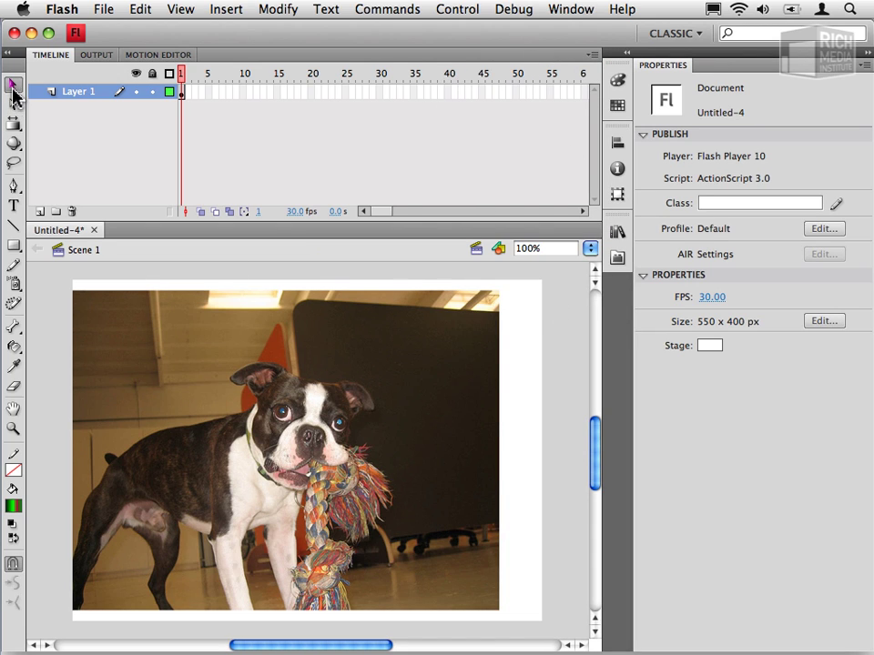
left_click(205, 406)
left_click_drag(166, 423, 203, 423)
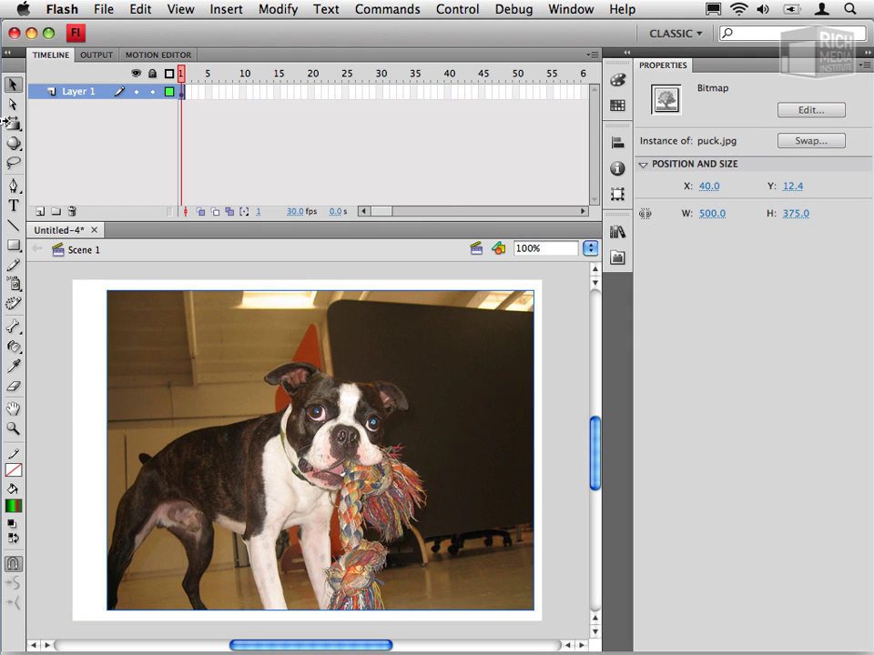
Skew the dog photo into a slanted shape and rotate it with Free Transform.
left_click_drag(19, 123, 58, 123)
left_click_drag(317, 288, 376, 287)
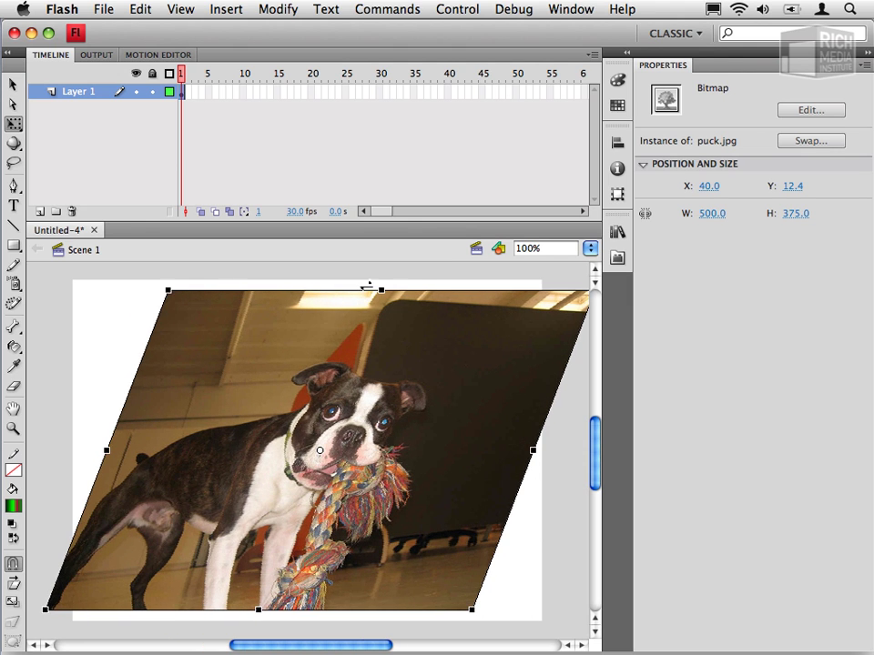
left_click_drag(175, 289, 228, 425)
Deselect the transformed dog photo by clicking the empty stage.
left_click(182, 350)
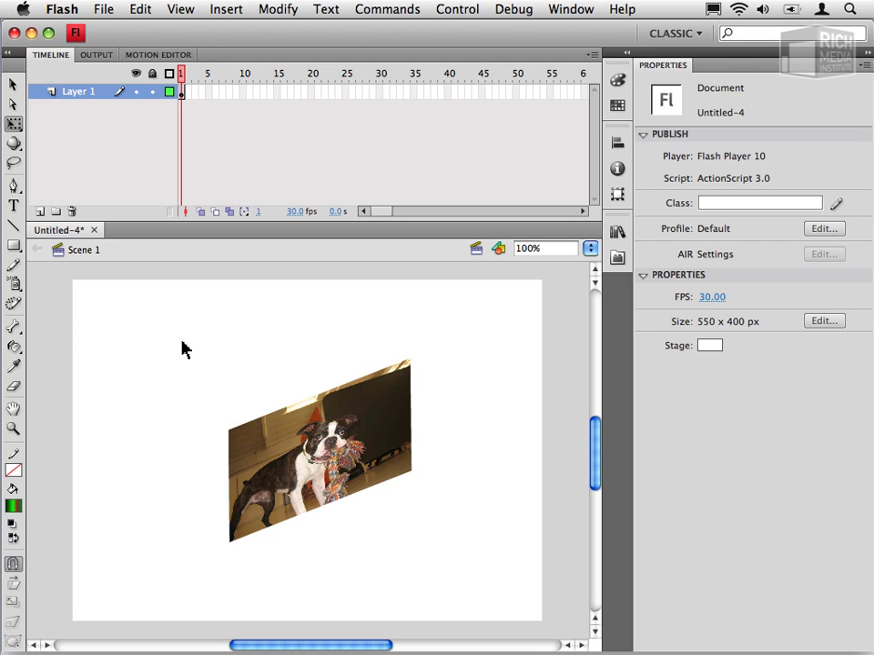
Open the Bitmap Properties of puck.jpg from the Library, leaving smoothing off.
key("super+l")
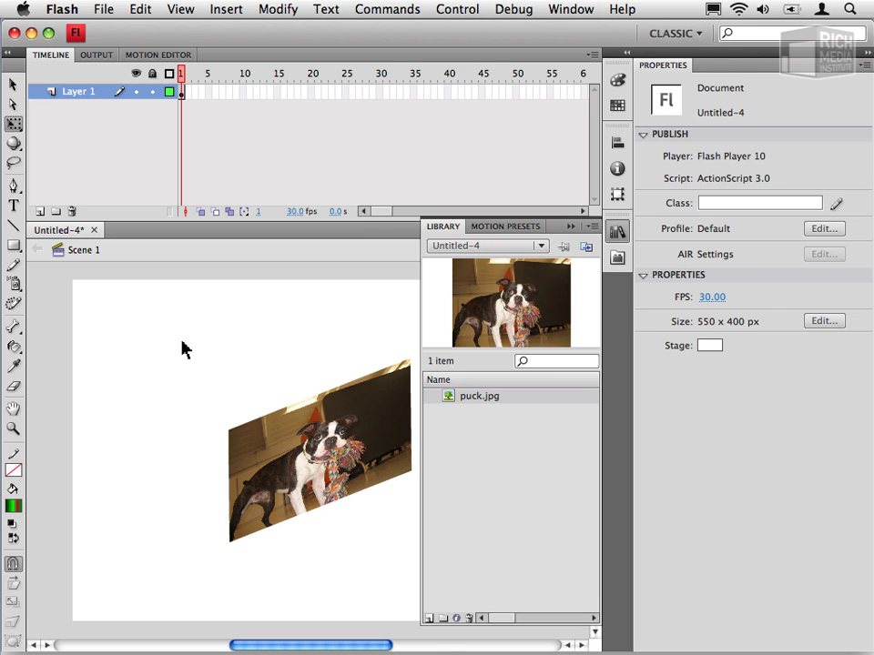
right_click(466, 397)
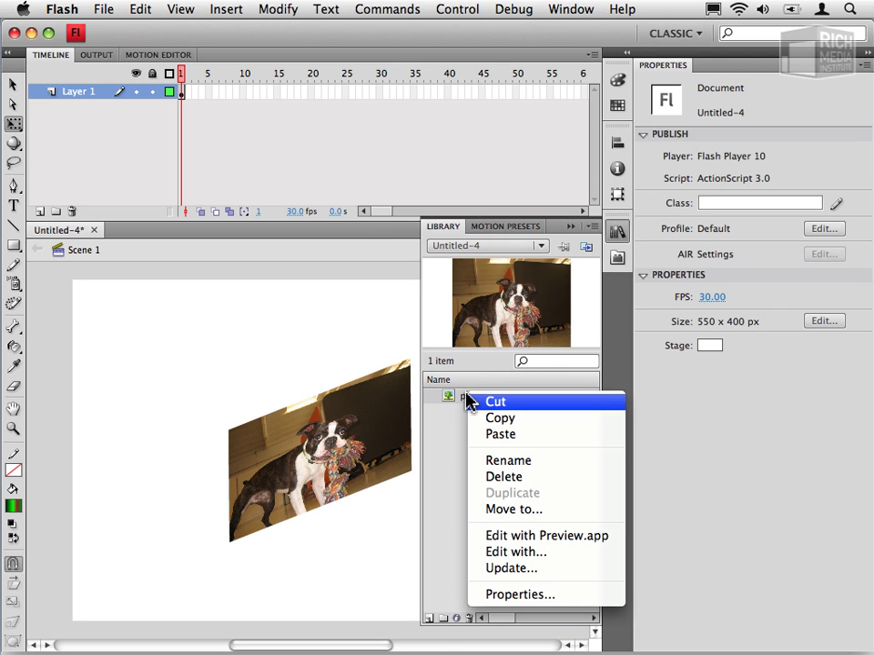
left_click(540, 596)
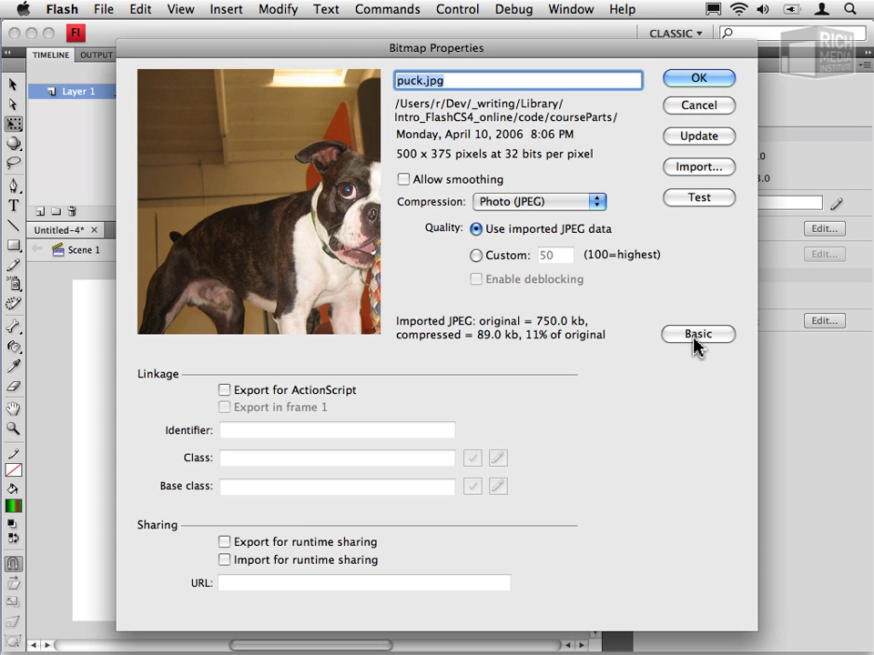
left_click(694, 336)
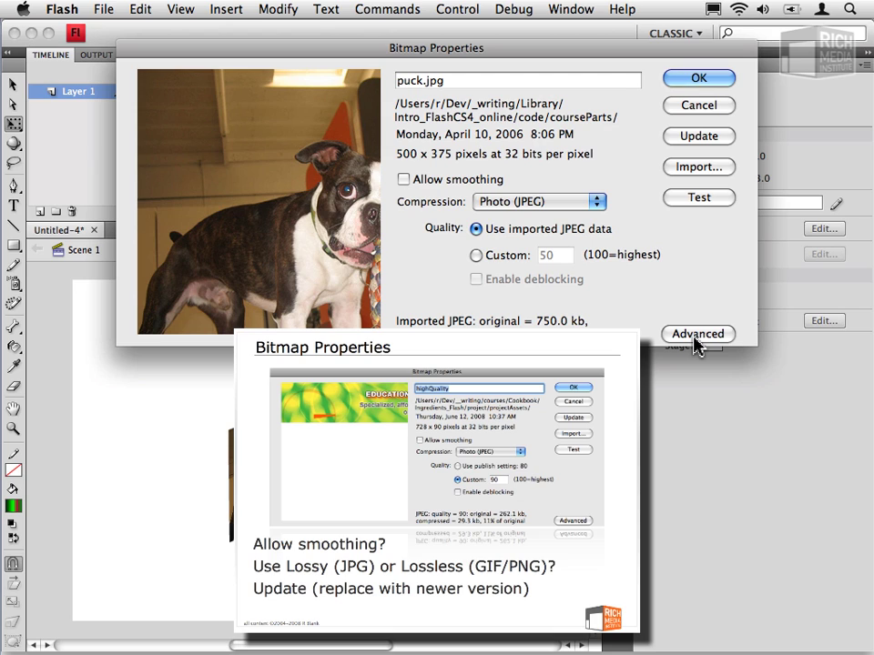
double_click(475, 82)
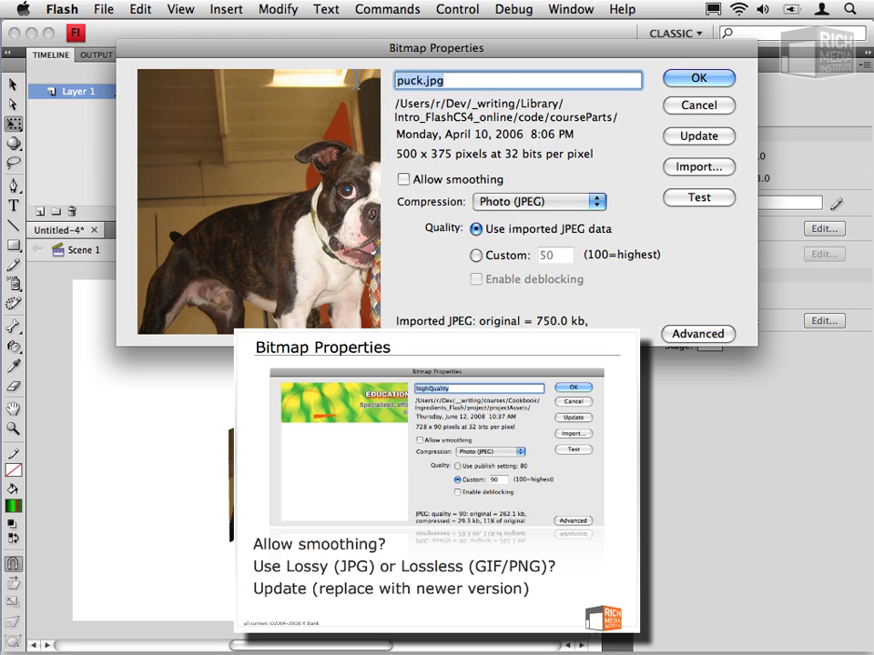
left_click(445, 188)
left_click(445, 189)
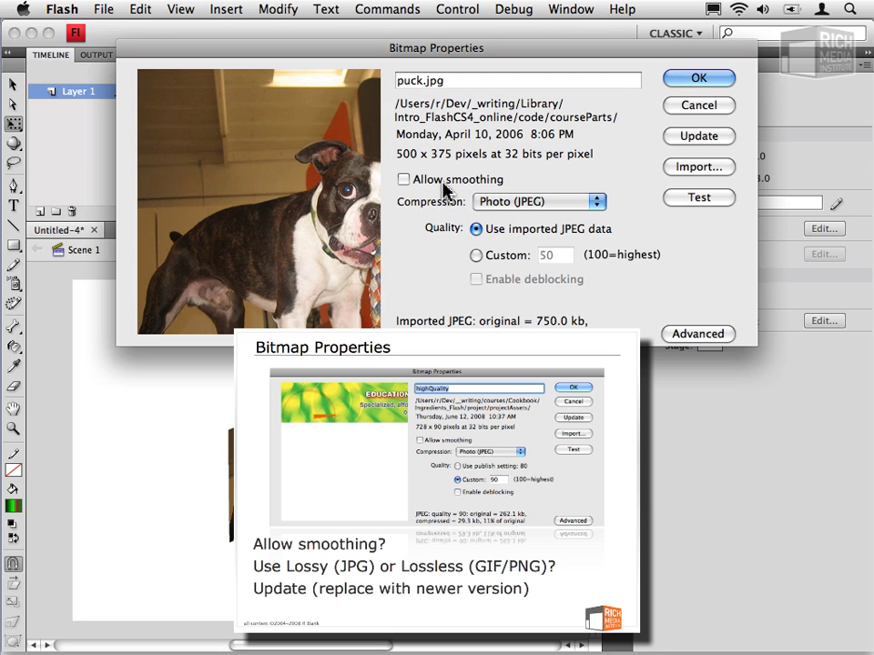
Set compression to Photo (JPEG) with a custom quality of 50.
left_click(533, 202)
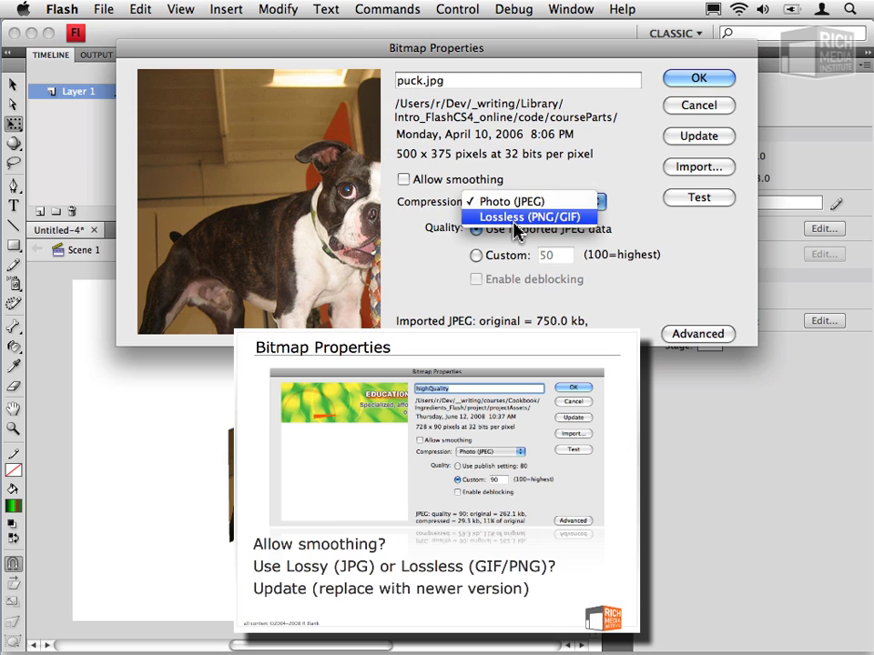
left_click(513, 219)
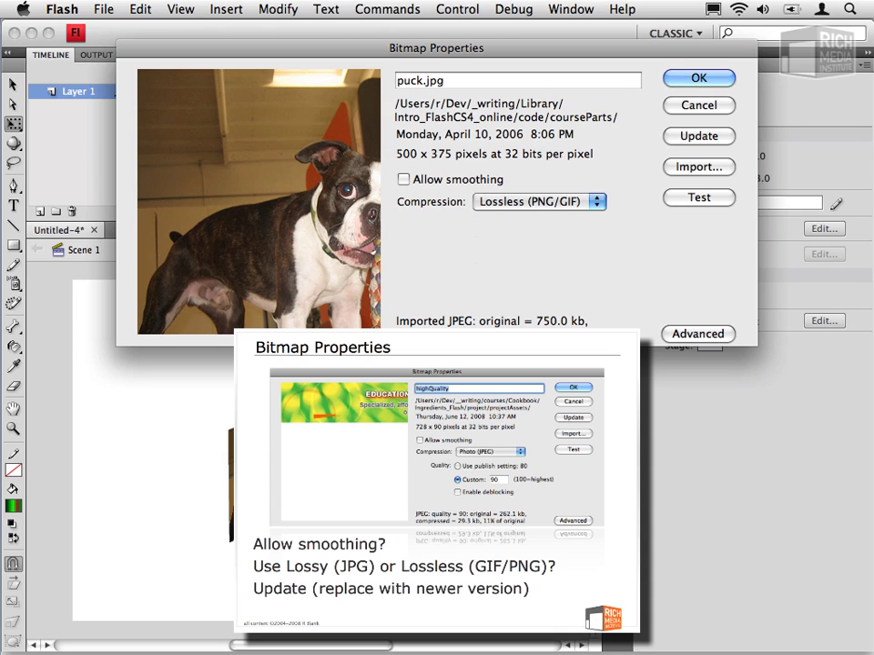
left_click(552, 202)
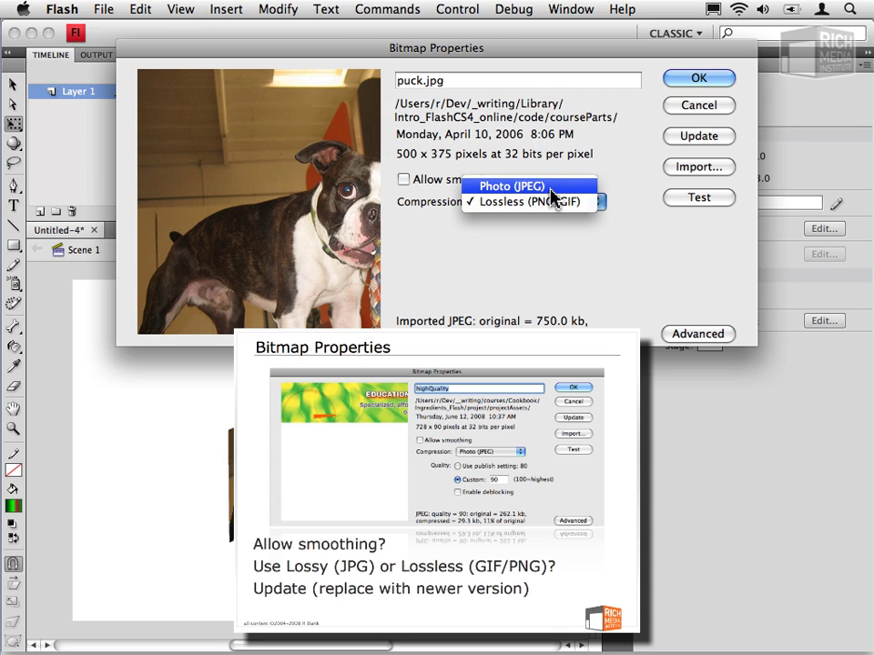
left_click(553, 195)
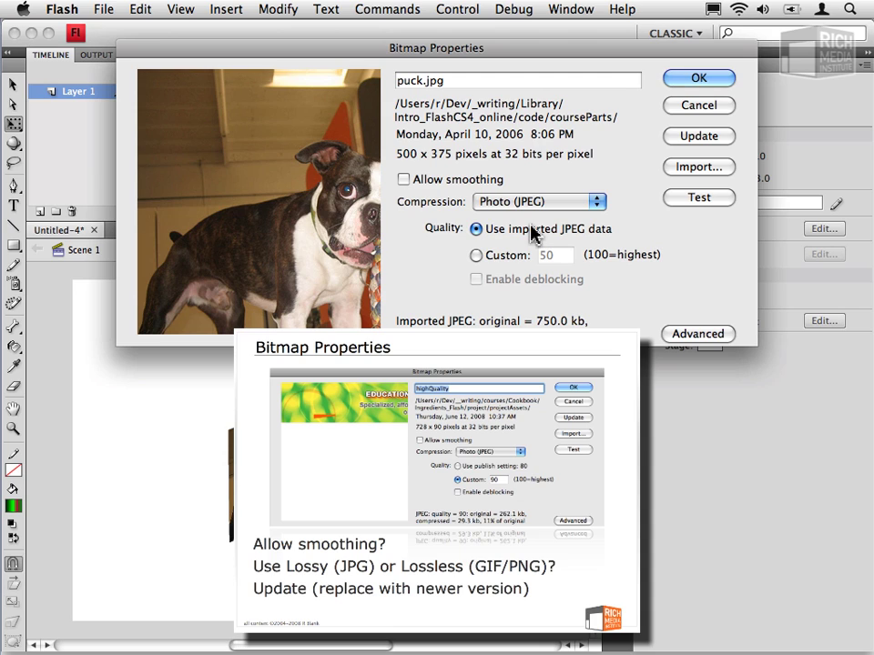
left_click(517, 256)
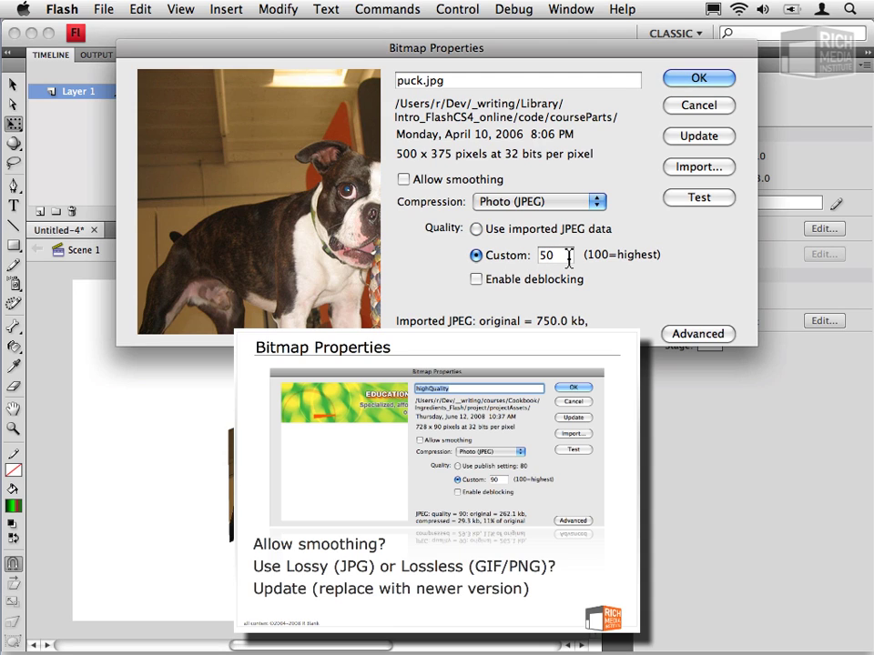
left_click(551, 256)
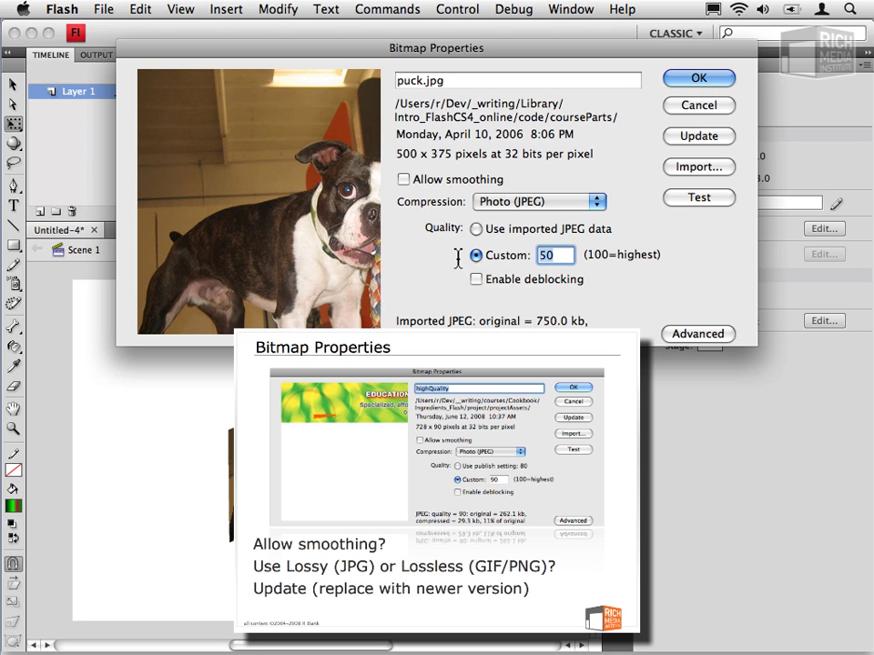
left_click(693, 79)
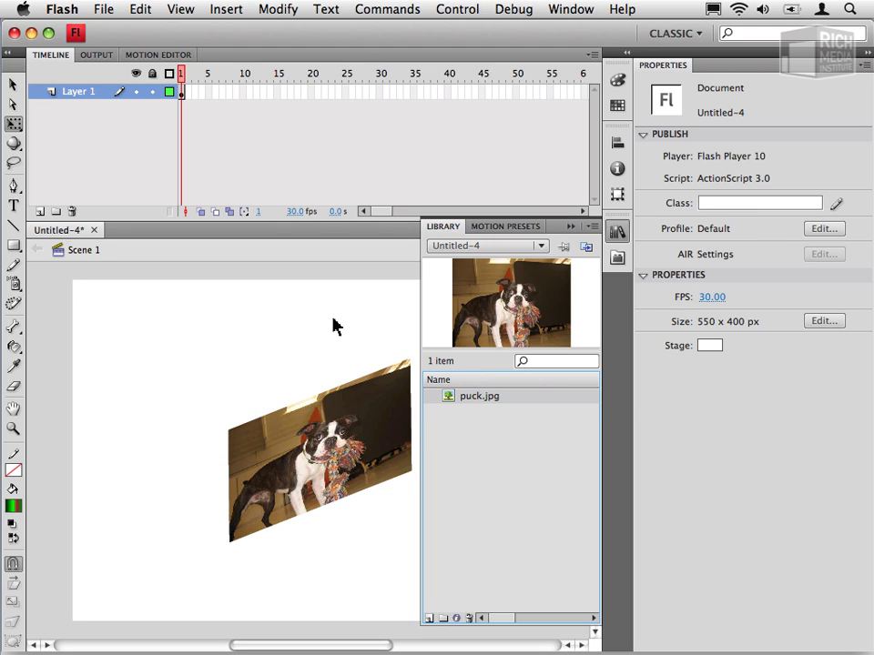
In Finder, select bitmapCompressionSample.fla inside the part2_shapesAndBitmaps folder.
key("super+Tab")
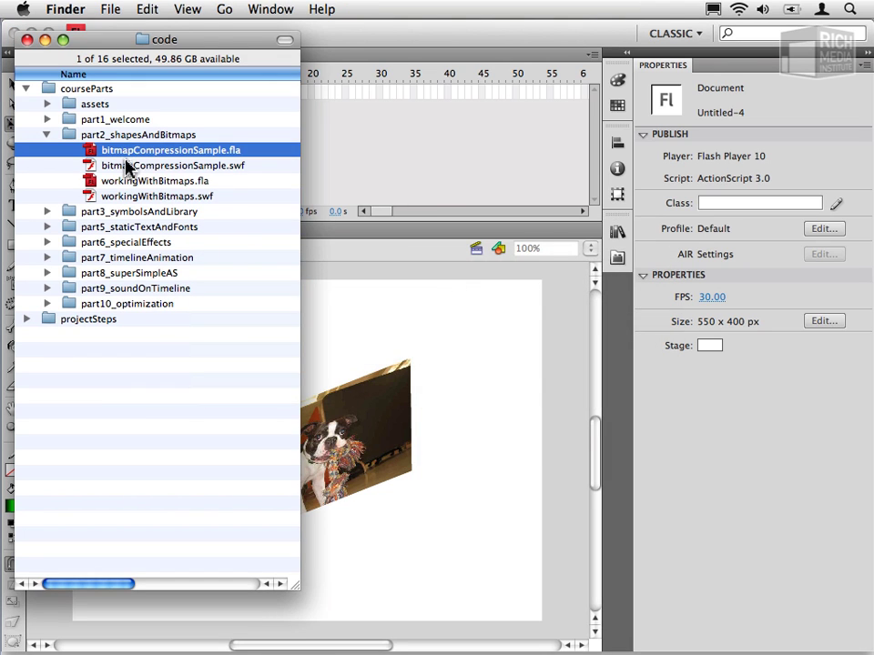
left_click(145, 137)
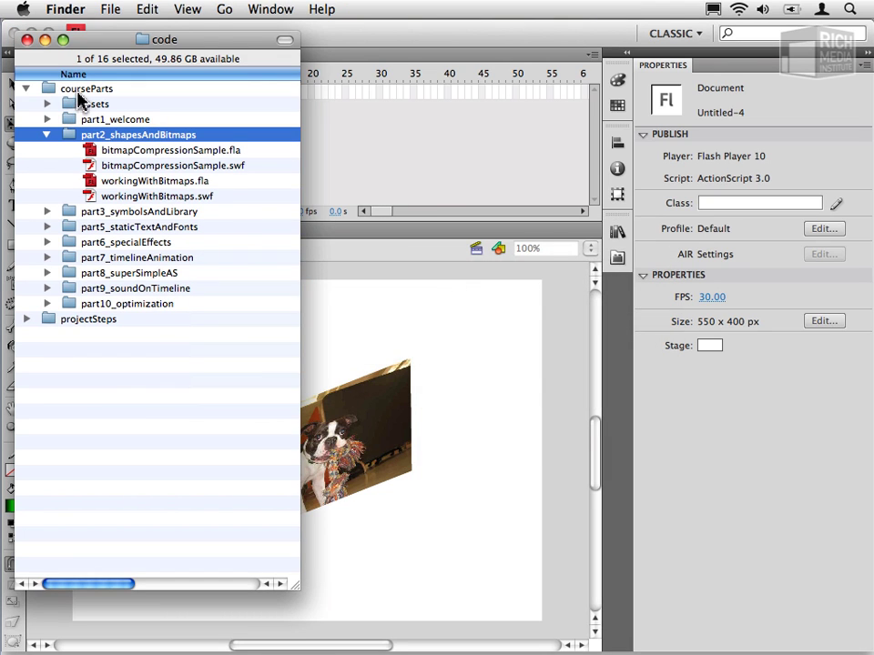
left_click(96, 152)
Open bitmapCompressionSample.fla in Flash.
double_click(95, 151)
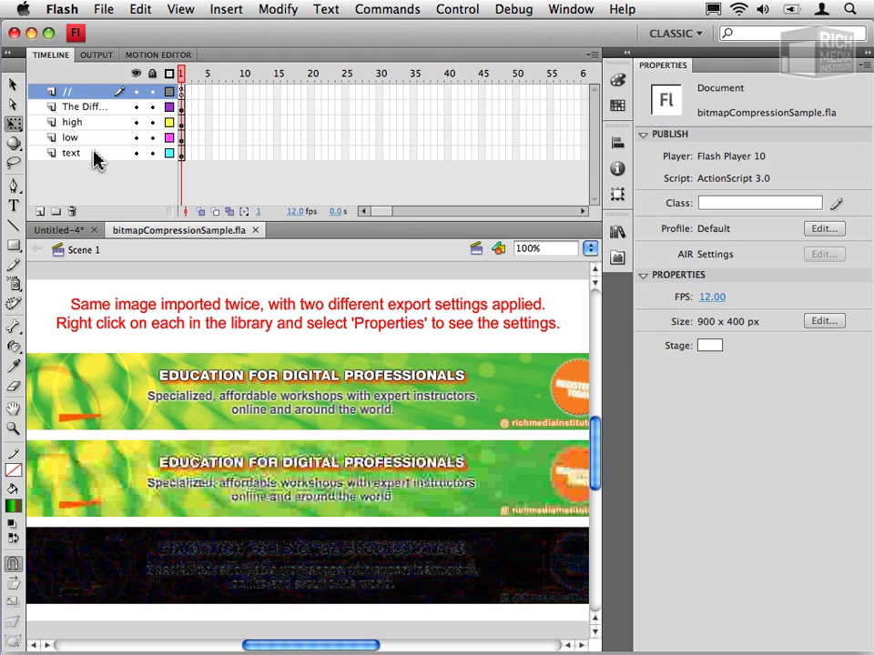
scroll(393, 423, "down", 1)
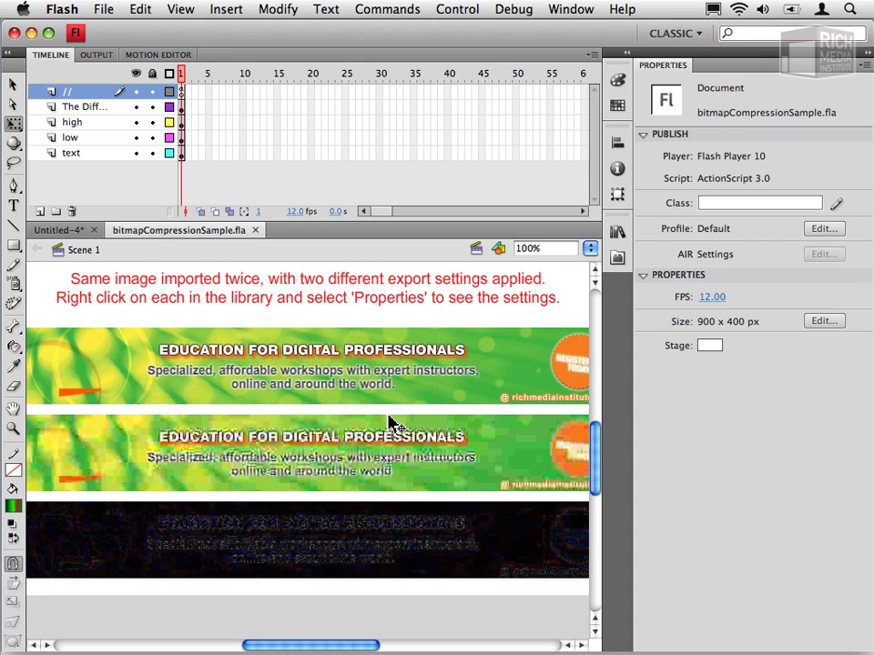
scroll(393, 424, "up", 1)
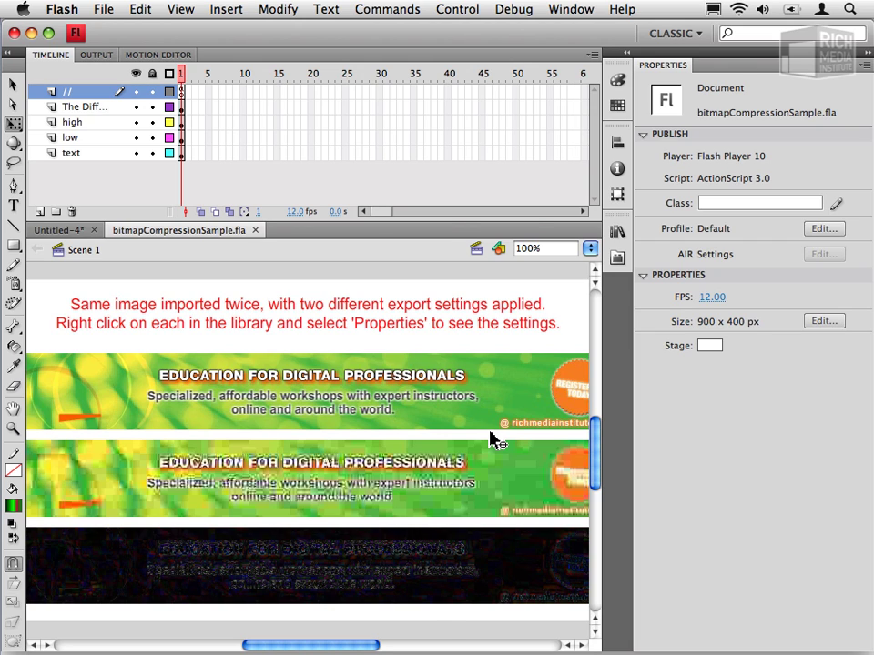
Compare the highQuality and lowQuality library images, then select the top high-quality banner.
key("super+l")
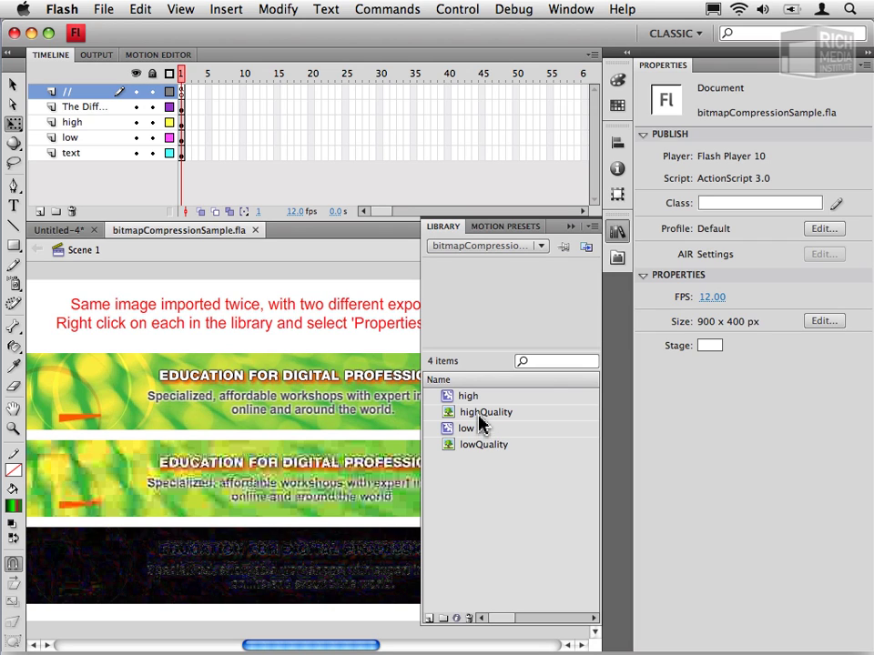
left_click(489, 414)
left_click(474, 445)
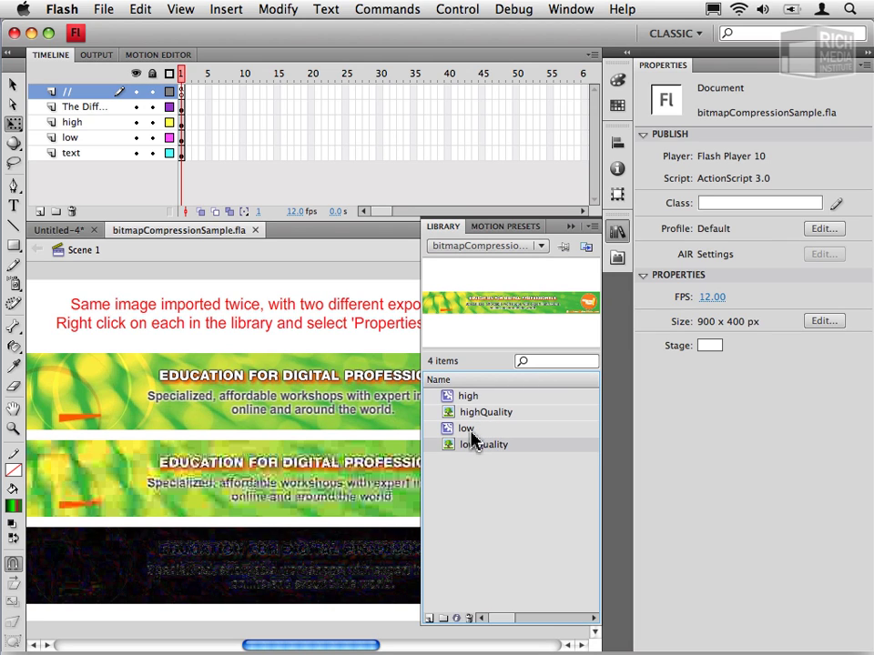
left_click(472, 411)
key("super+l")
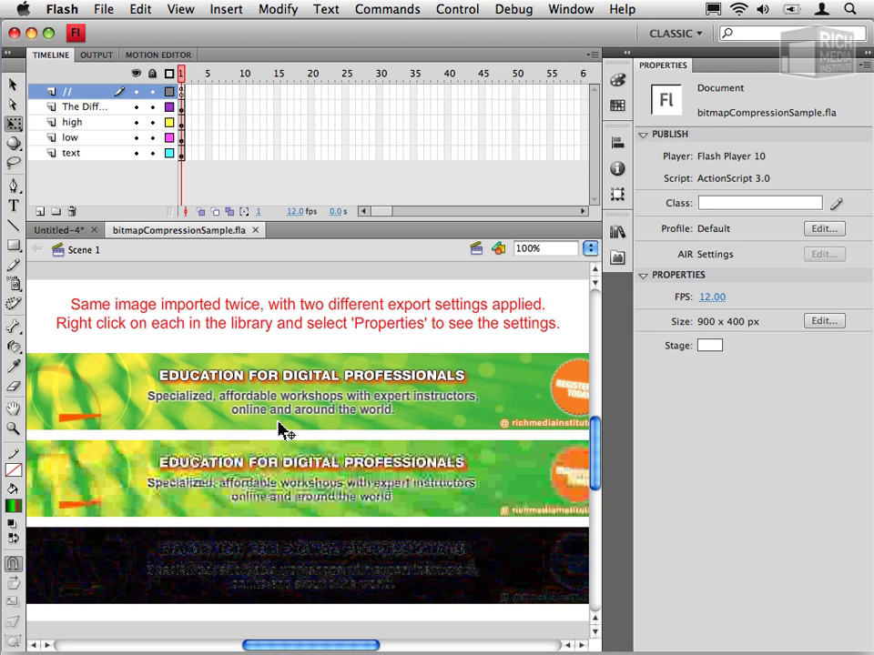
left_click(282, 427)
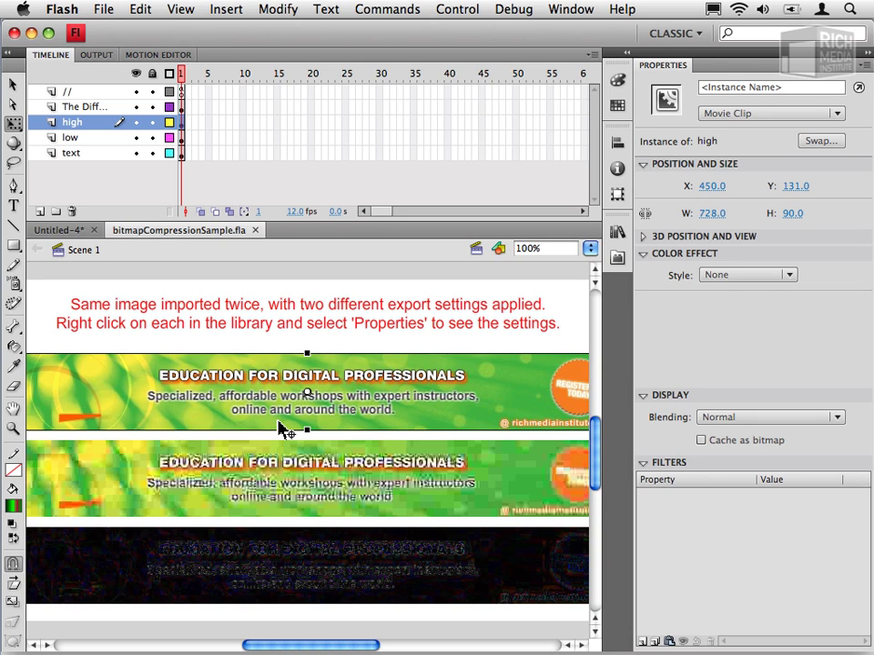
key("super+Return")
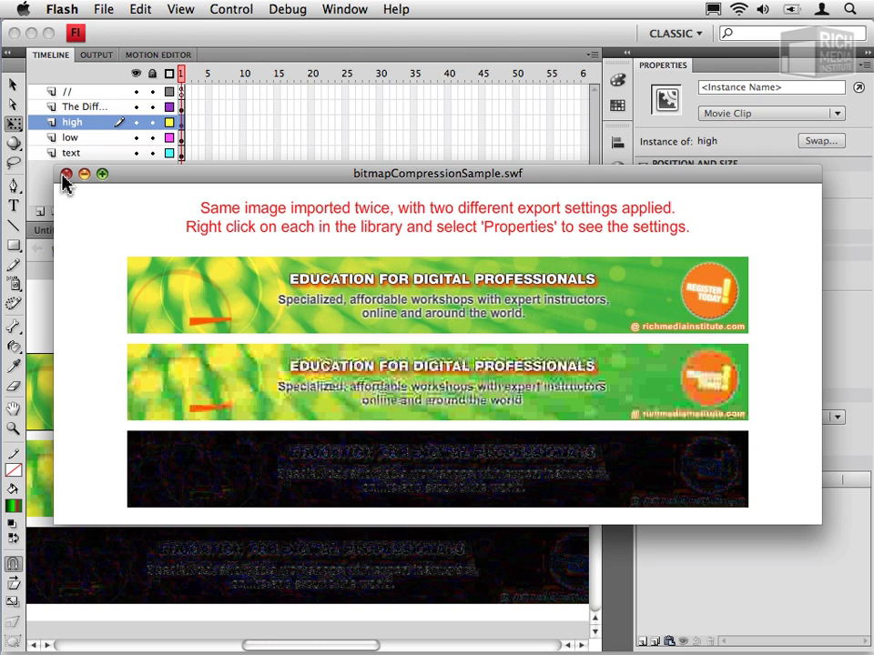
left_click(66, 174)
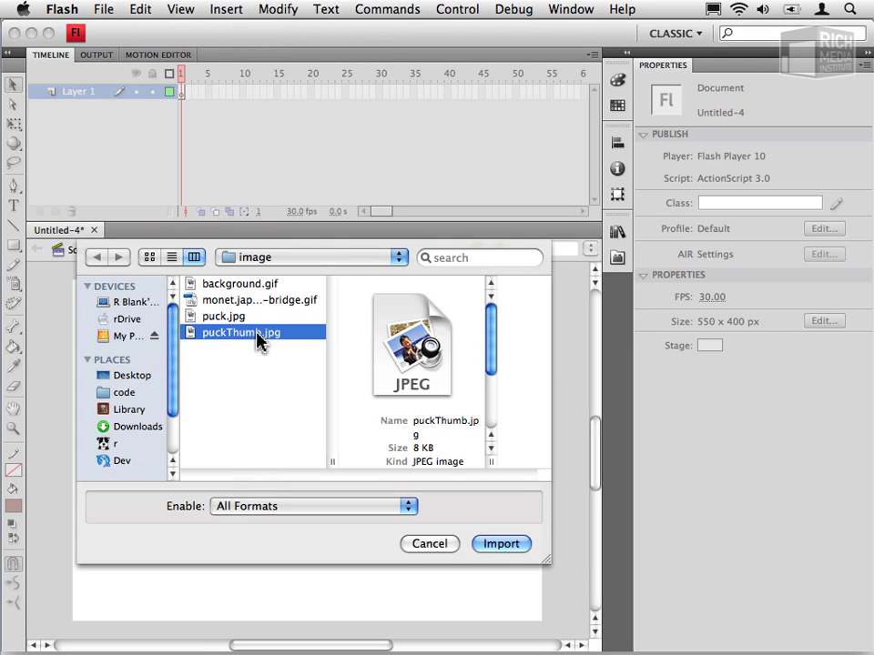
Import puckThumb.jpg onto the stage and zoom in to 200%.
left_click(521, 547)
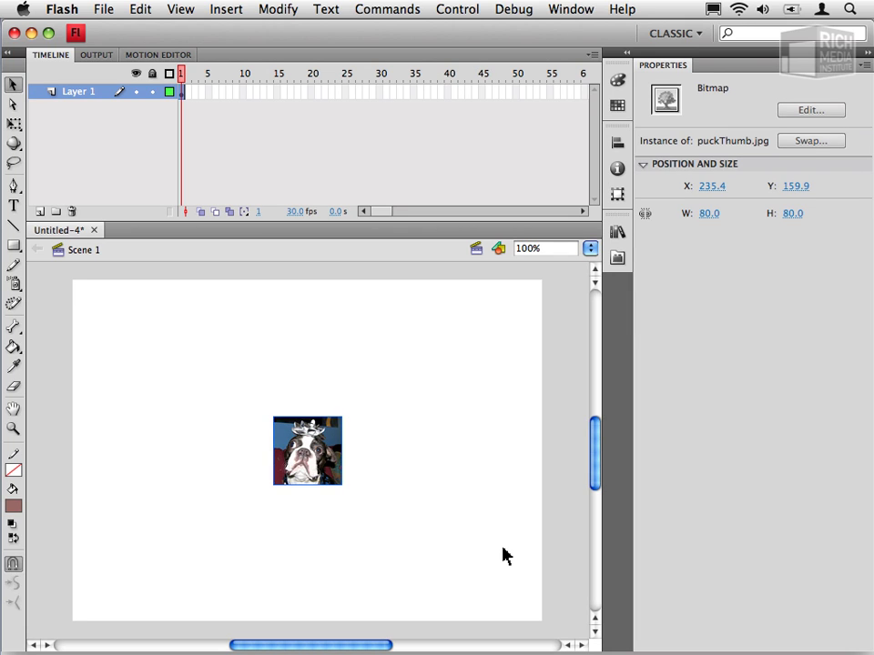
key("super+equal")
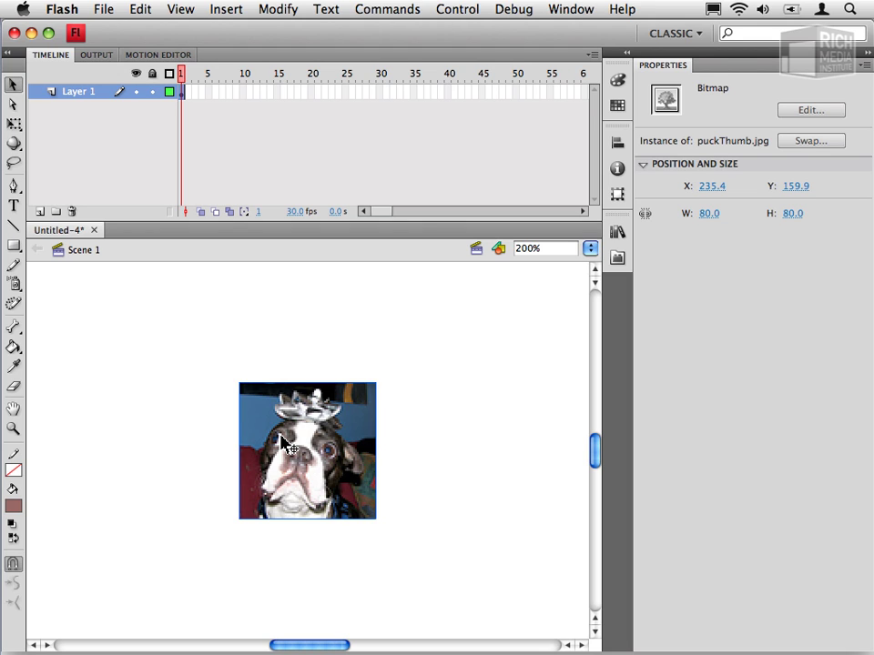
Run Modify > Bitmap > Trace Bitmap on puckThumb.jpg with colour threshold 20 and minimum area 2.
left_click(282, 8)
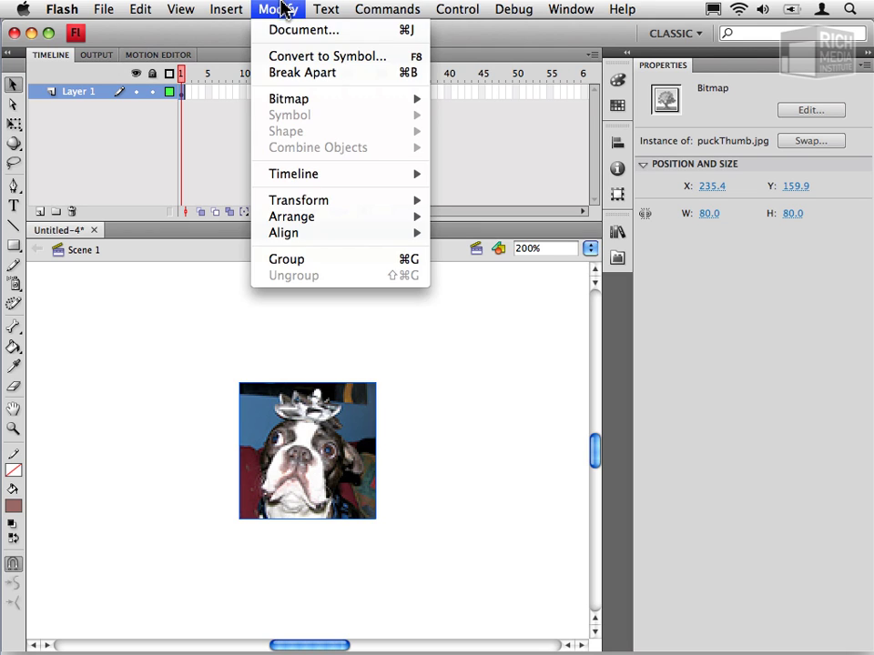
mouse_move(335, 104)
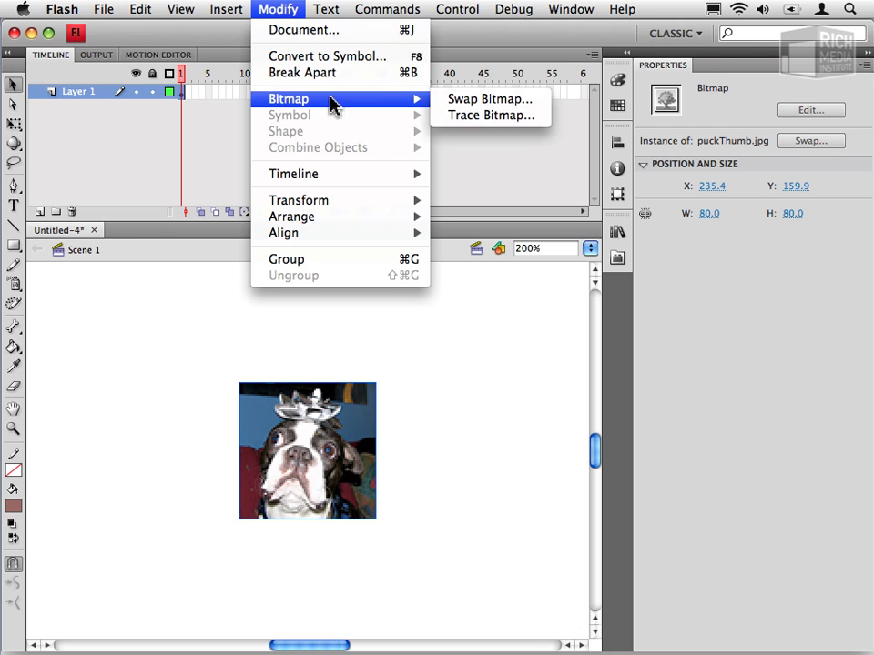
left_click(508, 117)
mouse_move(461, 262)
left_mouse_down()
mouse_move(485, 255)
mouse_move(457, 227)
left_mouse_up()
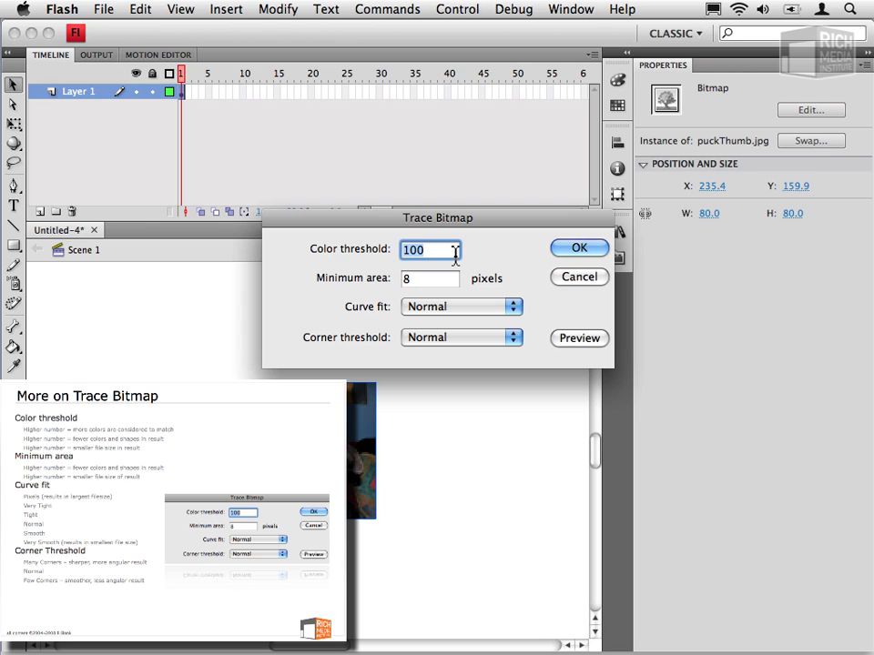
type("20")
key("Tab")
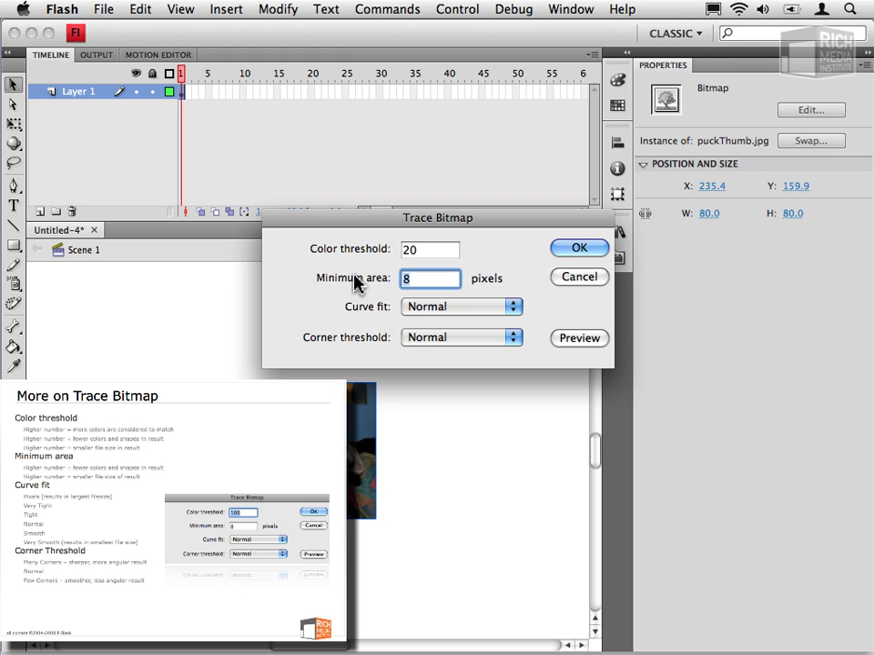
type("2")
left_click(597, 247)
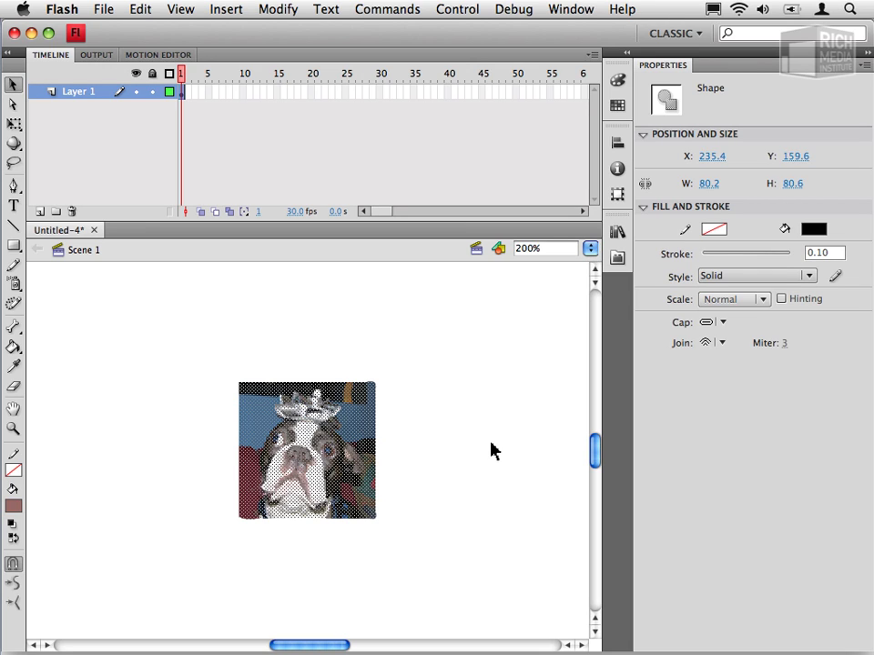
left_click(178, 361)
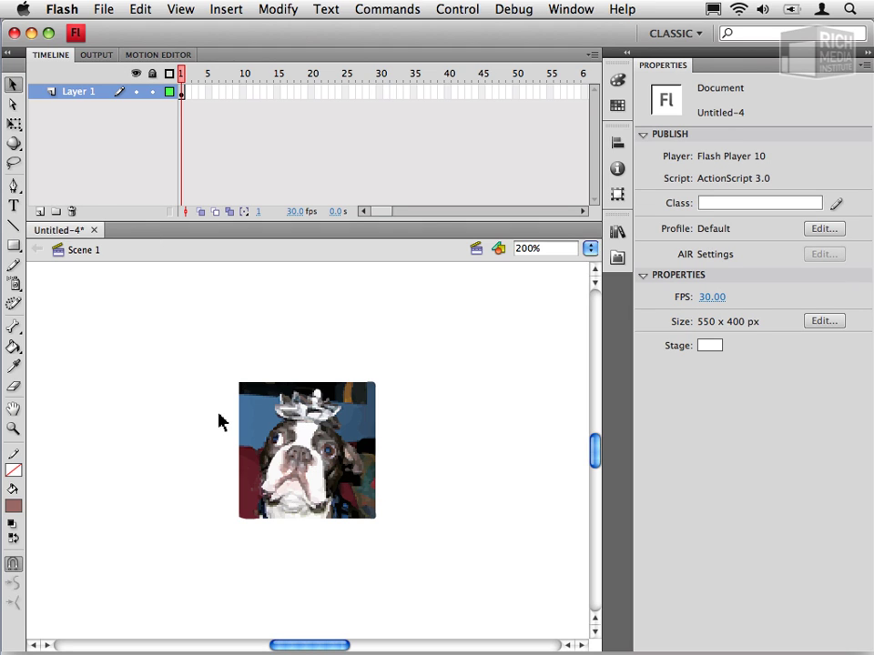
left_click_drag(240, 429, 137, 397)
key("super+z")
key("super+z")
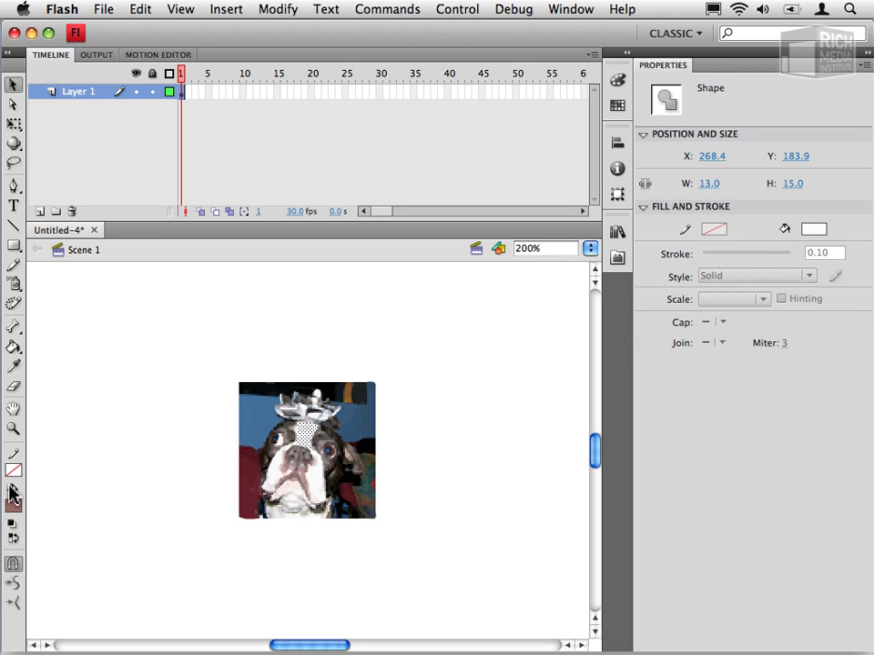
left_click(12, 504)
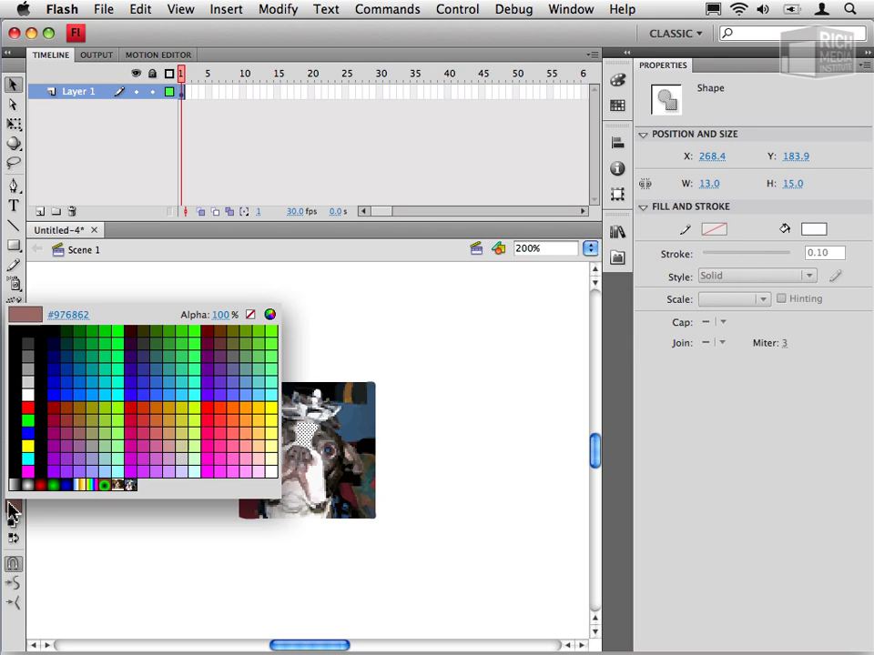
left_click(28, 433)
left_click(164, 416)
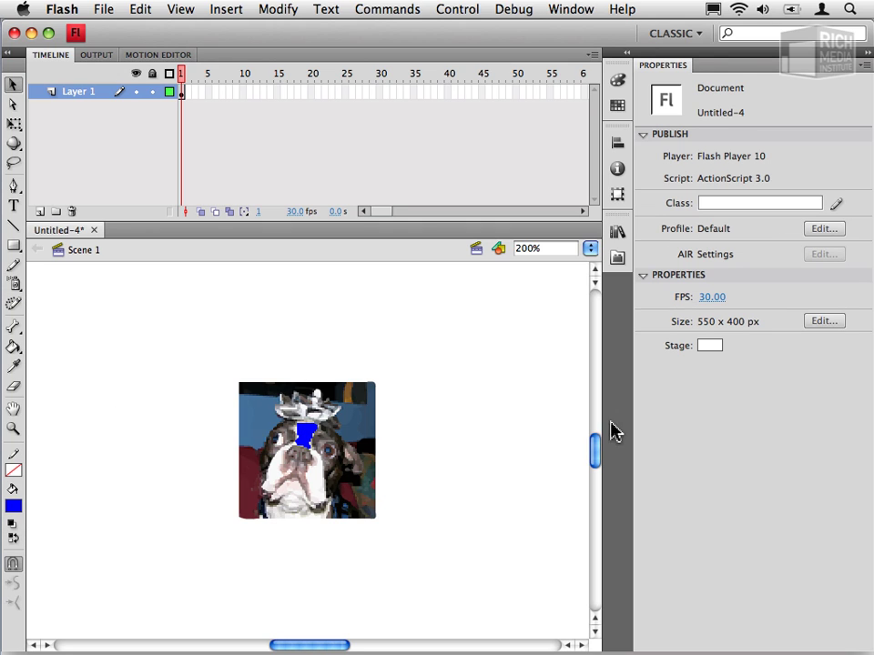
key("super+z")
key("super+z")
key("super+z")
Scale the whole traced dog image with Free Transform to about 375 px square.
key("super+z")
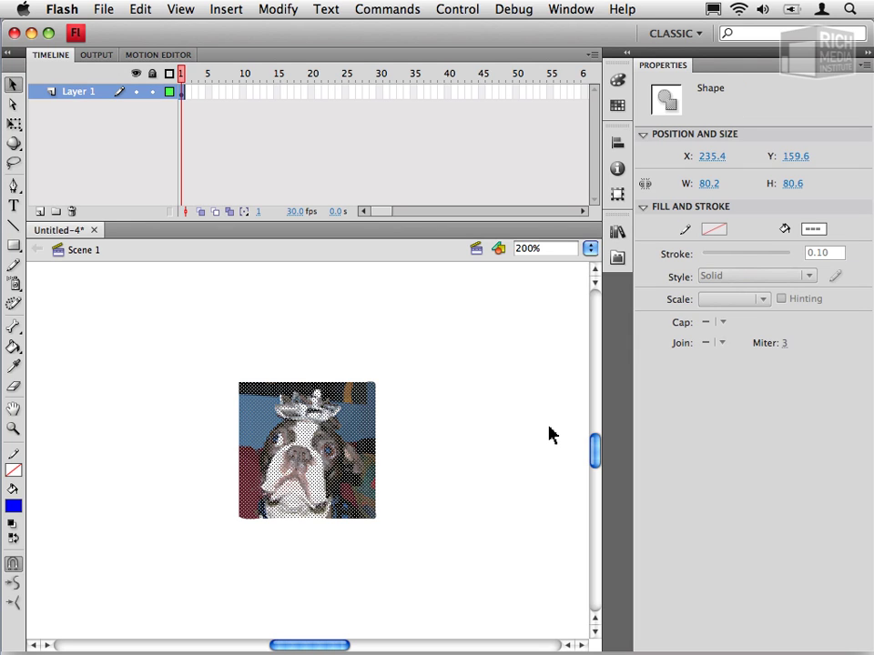
key("super+z")
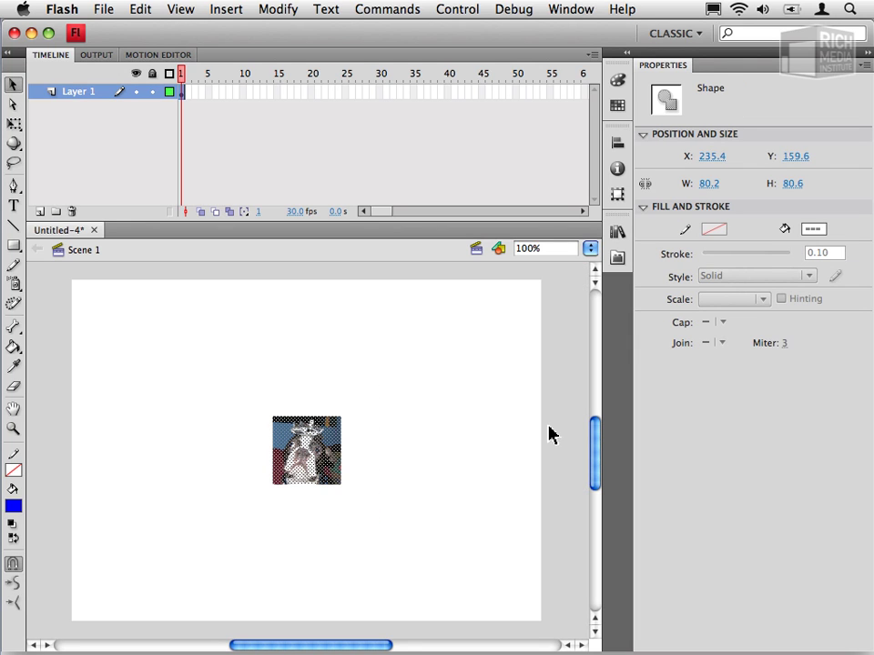
left_click(12, 125)
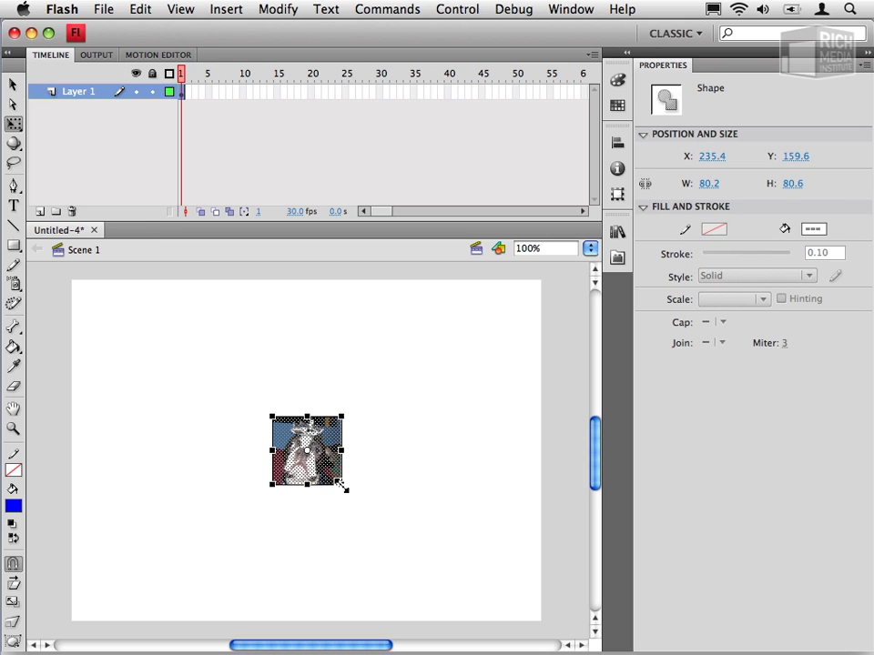
left_click_drag(392, 531, 519, 617)
left_click(525, 530)
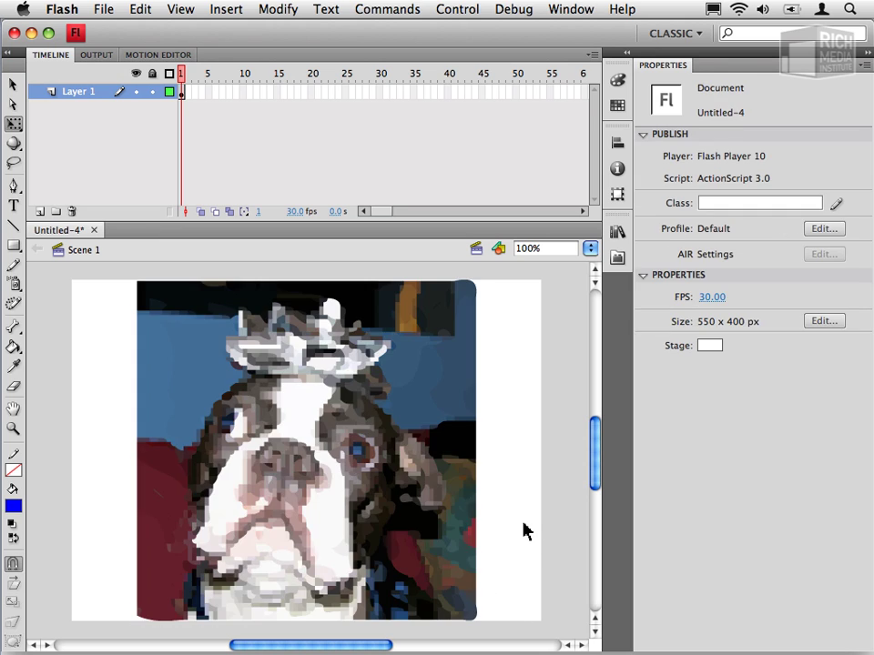